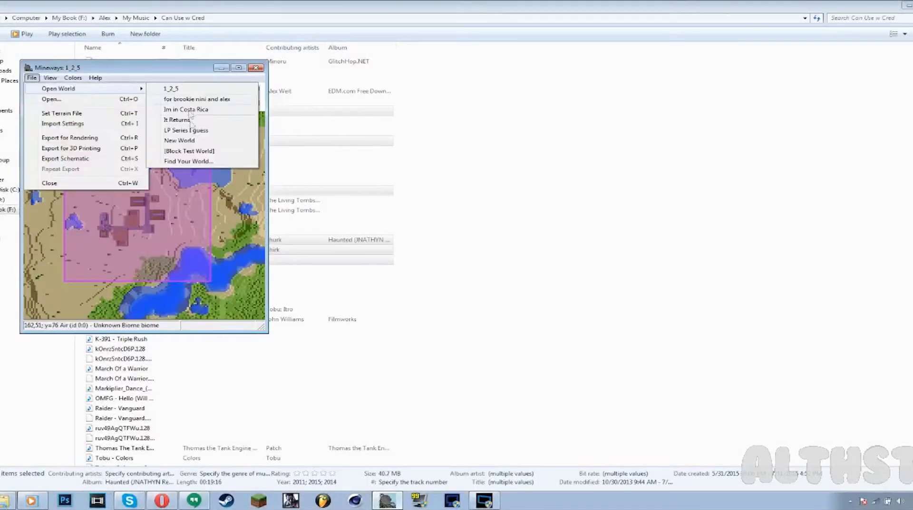
- Dismiss the Mineways information message that follows the export for rendering
left_click(501, 306)
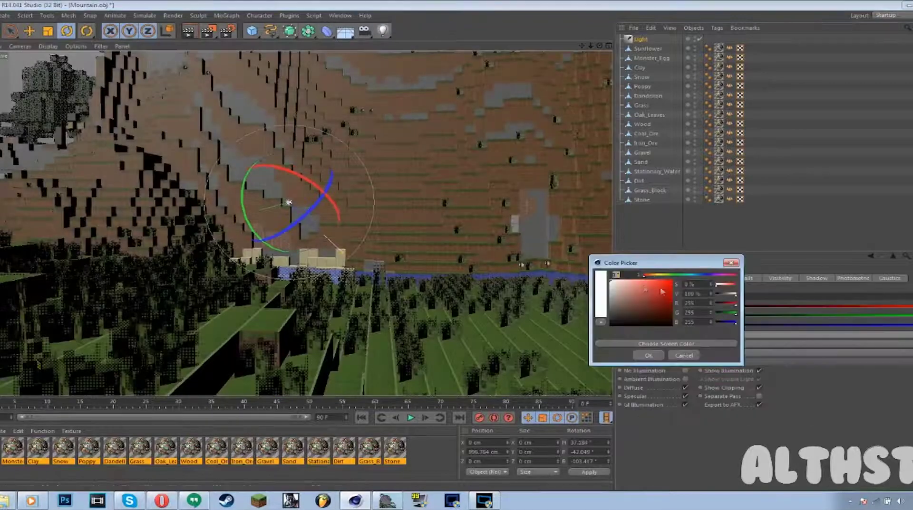
- Confirm the warm light colour and group all terrain objects under one null with Alt+G
left_click(648, 356)
key("ctrl+a")
key("alt+g")
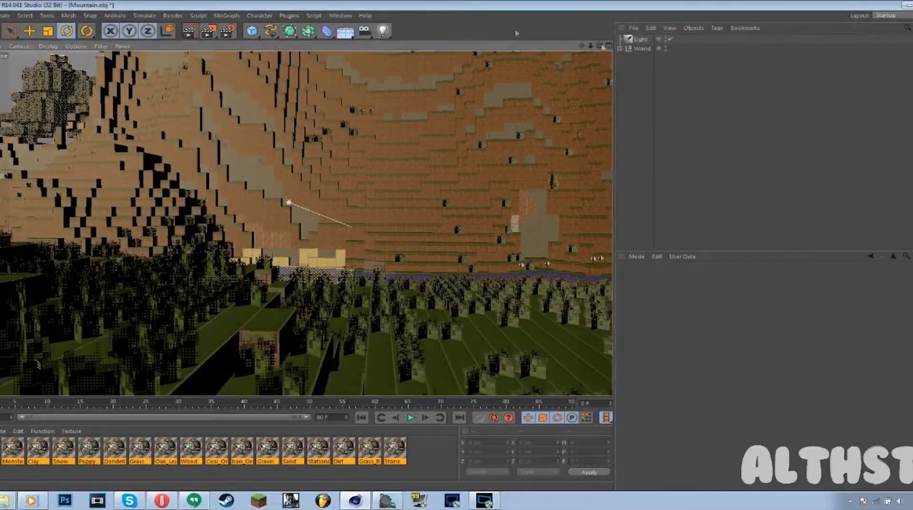
- Add a new camera and frame the terrain through it
left_click(364, 31)
left_click_drag(591, 47, 690, 62)
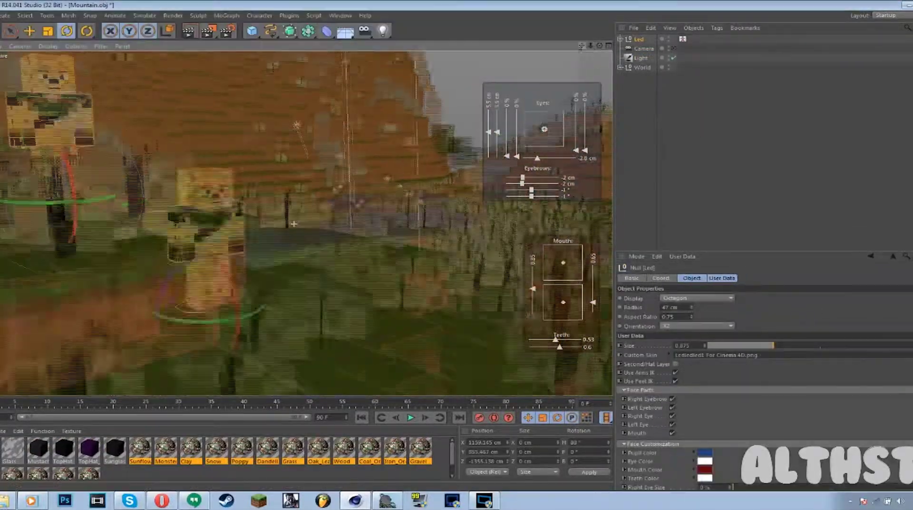
key("e")
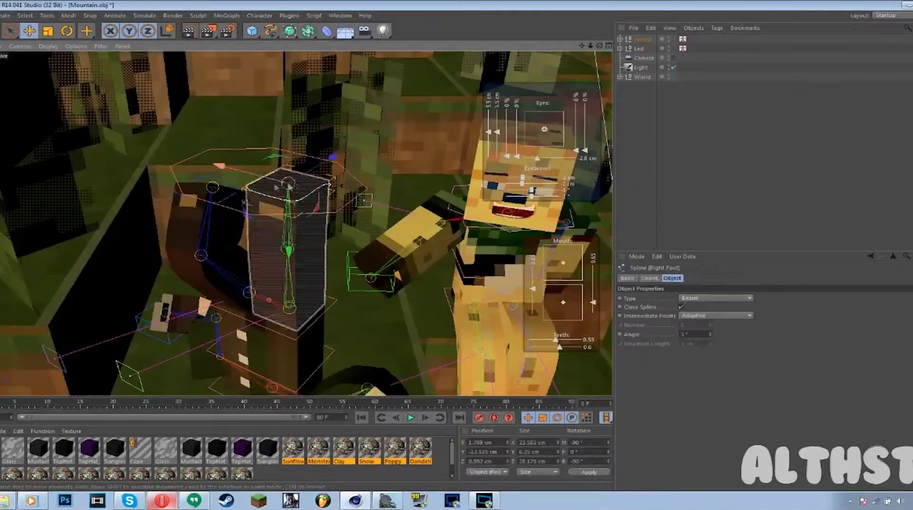
- Switch the viewport to look through the scene camera
left_click(674, 59)
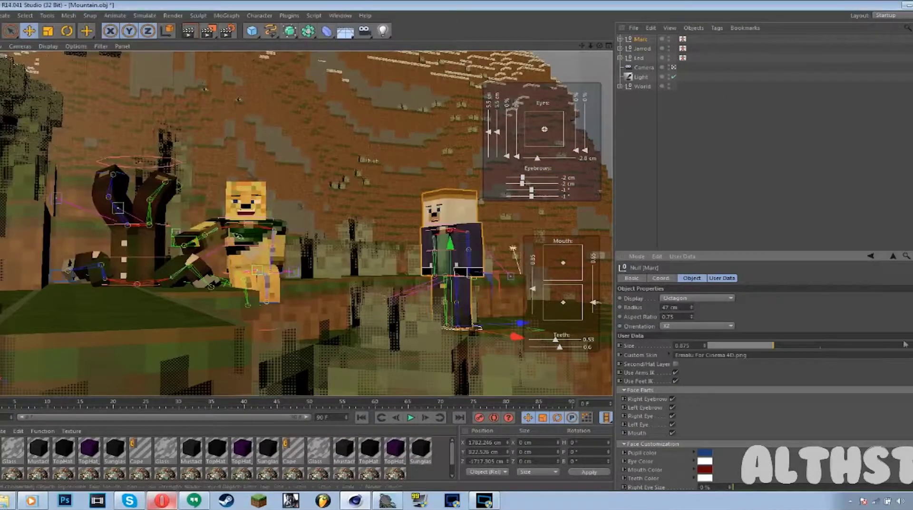
- Scroll down the list toward the TNT and Lever presets
scroll(624, 407, "down", 3)
scroll(624, 407, "down", 3)
scroll(623, 407, "down", 3)
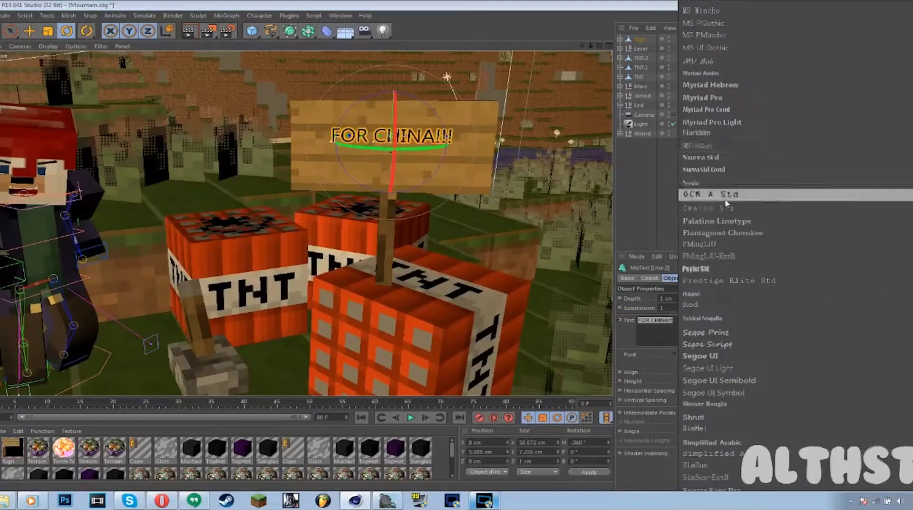
- Set the FOR CHINA!!! sign's MoText font to NSimSun
scroll(722, 87, "down", 10)
scroll(718, 229, "down", 10)
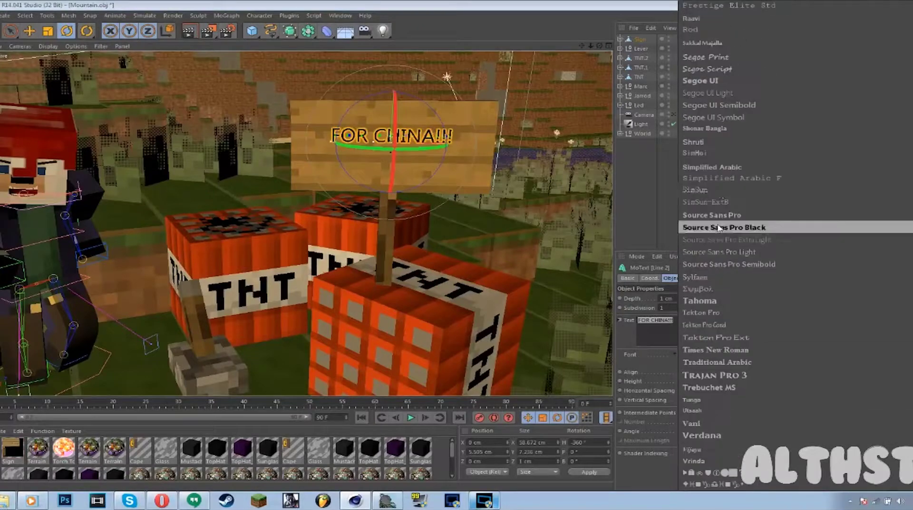
scroll(718, 118, "up", 8)
scroll(705, 66, "up", 8)
scroll(713, 190, "down", 5)
scroll(713, 214, "down", 5)
left_click(730, 104)
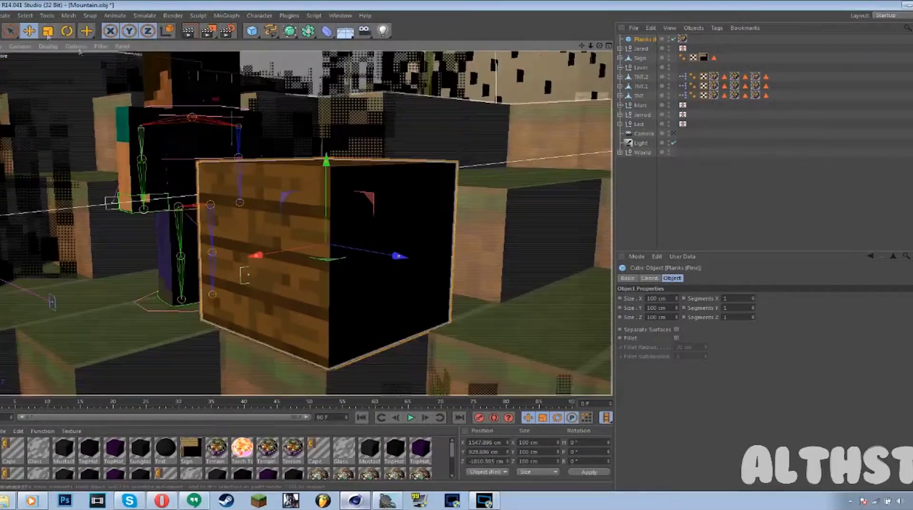
- Scale the planks cube down to about 79 cm, then bring up Save As
key("t")
left_click_drag(245, 275, 247, 275)
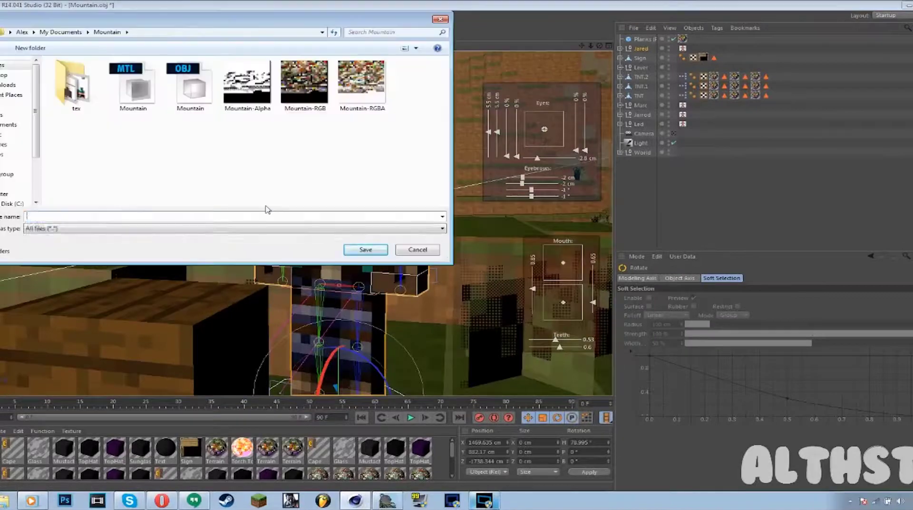
left_click(371, 250)
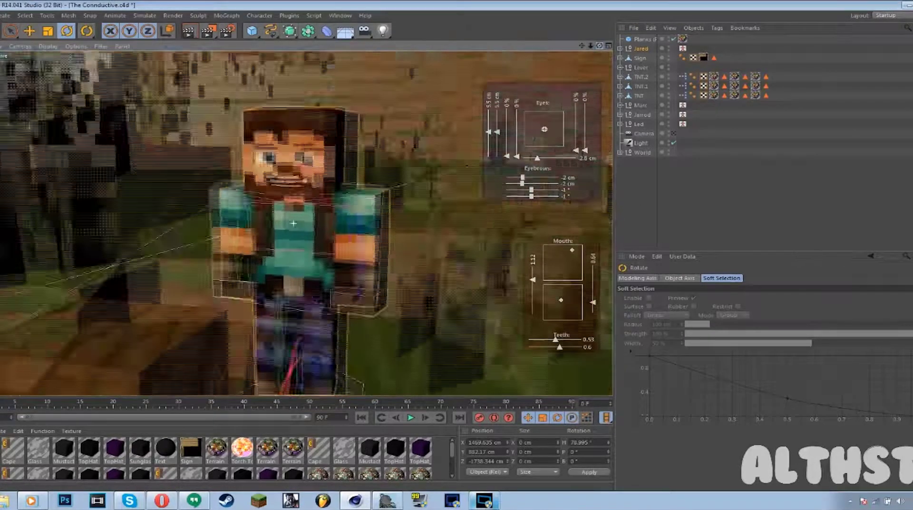
- Select the grass block and the character's left foot control, checking the pose through the scene camera
left_click(225, 298)
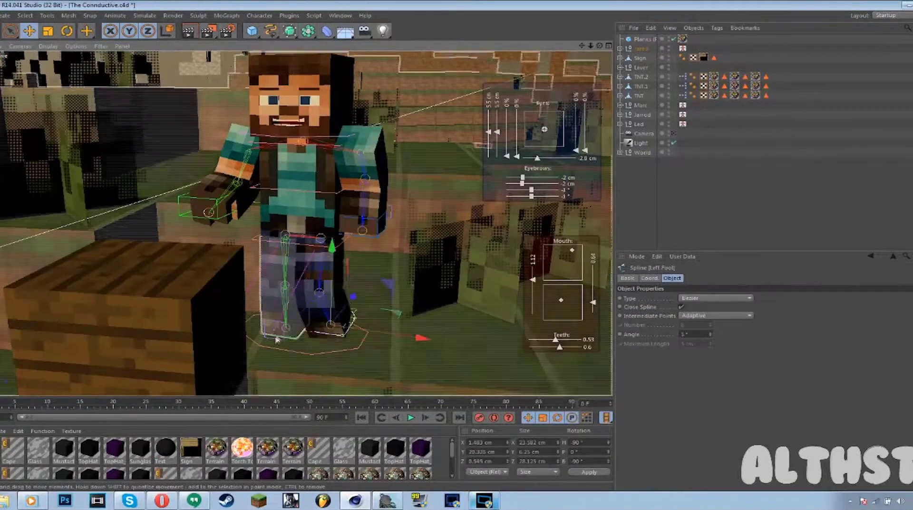
left_click(673, 134)
left_click(673, 134)
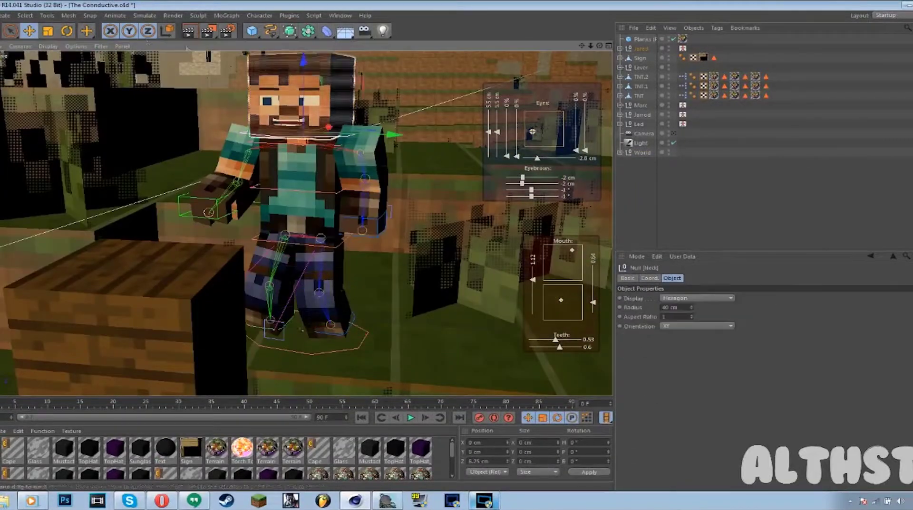
left_click(275, 330)
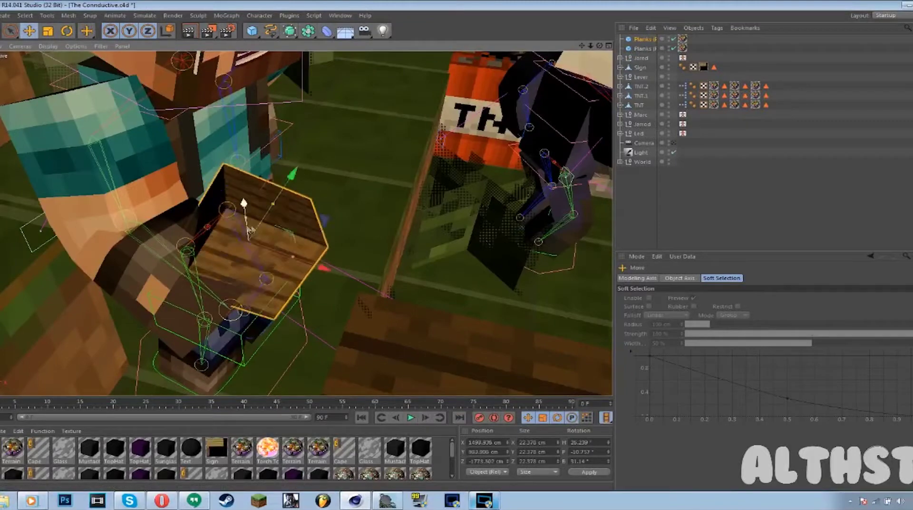
left_click(673, 143)
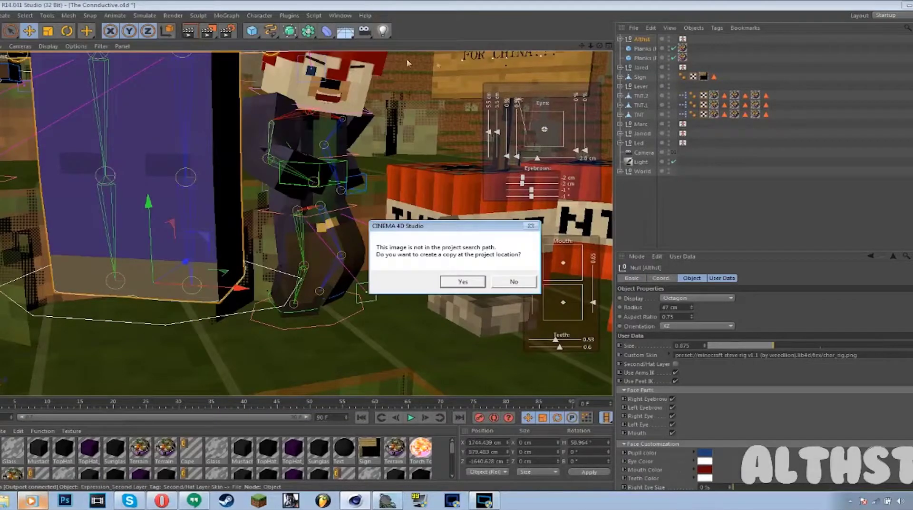
- Confirm copying the steampunk skin image into the project folder
left_click(463, 281)
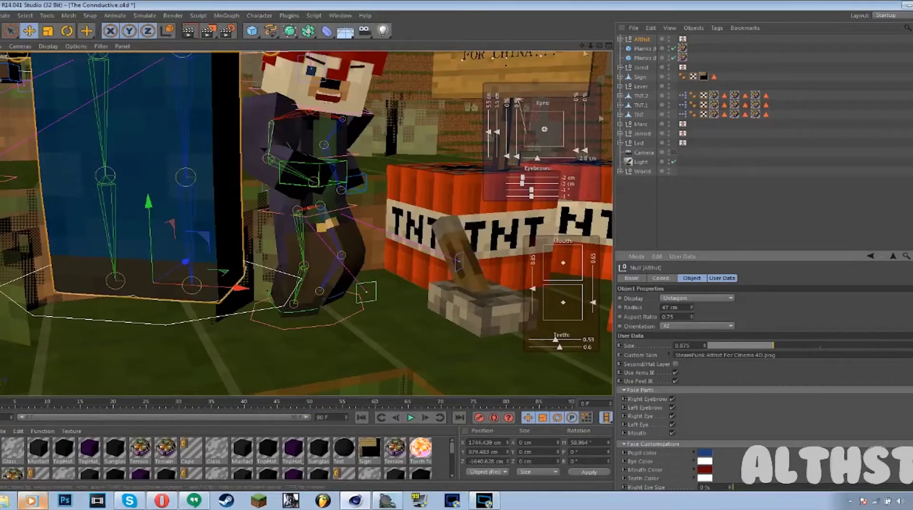